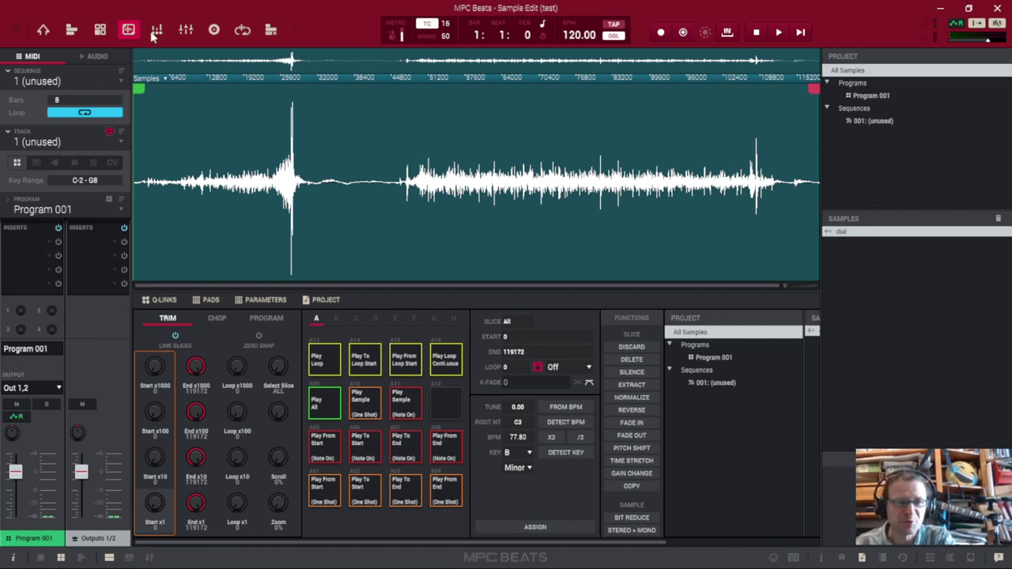
# Step: Create a new project from the Pop demo and briefly play the start of its sequence
pyautogui.click(44, 31)
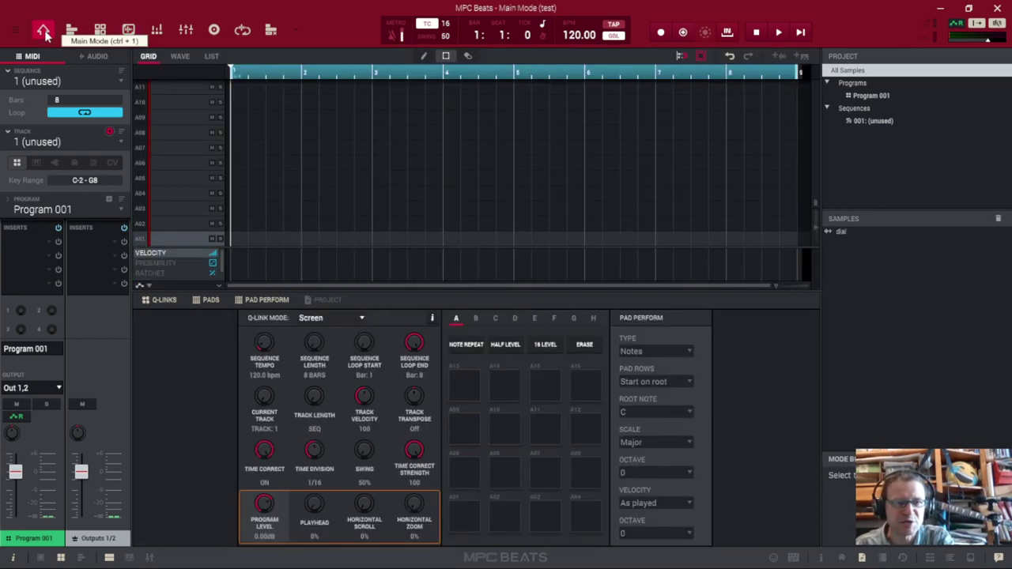
pyautogui.click(15, 30)
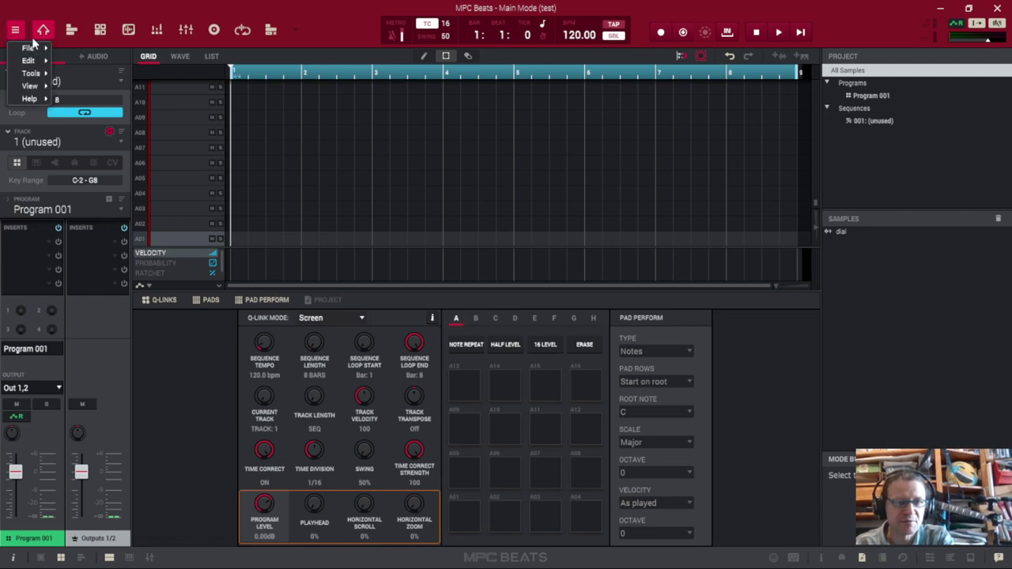
pyautogui.moveTo(33, 48)
pyautogui.click(111, 52)
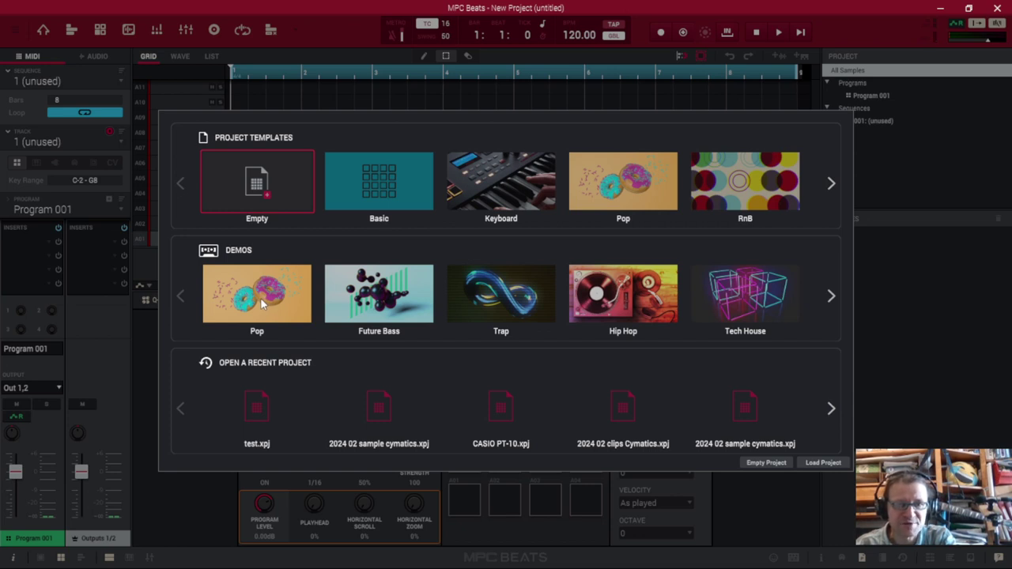
pyautogui.doubleClick(260, 298)
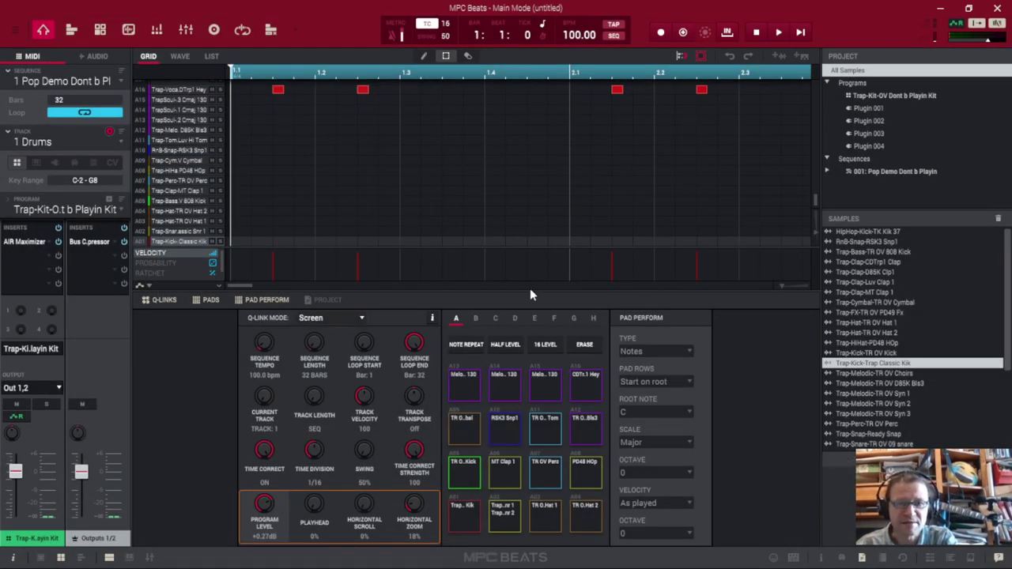
pyautogui.click(800, 36)
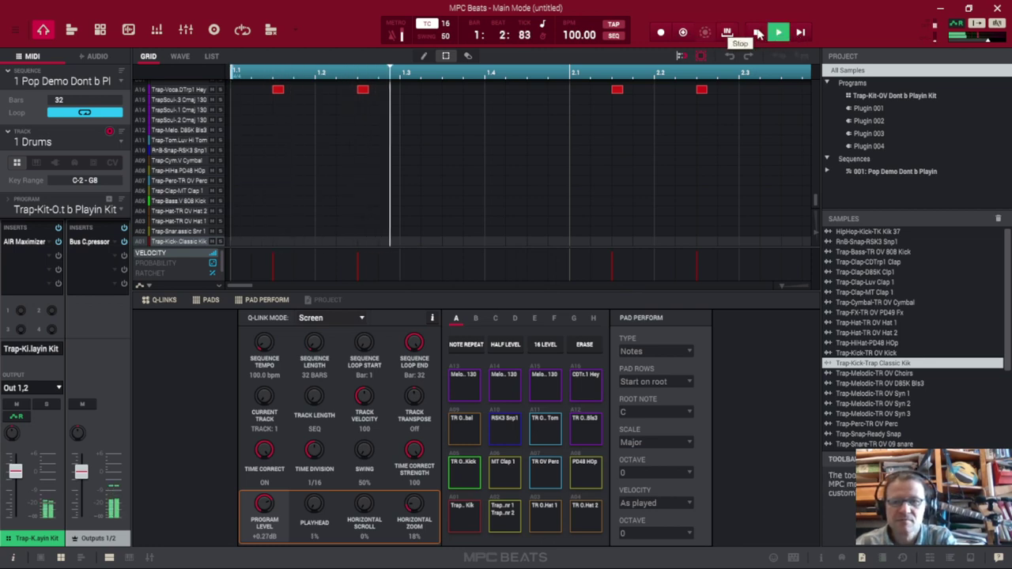
pyautogui.click(758, 34)
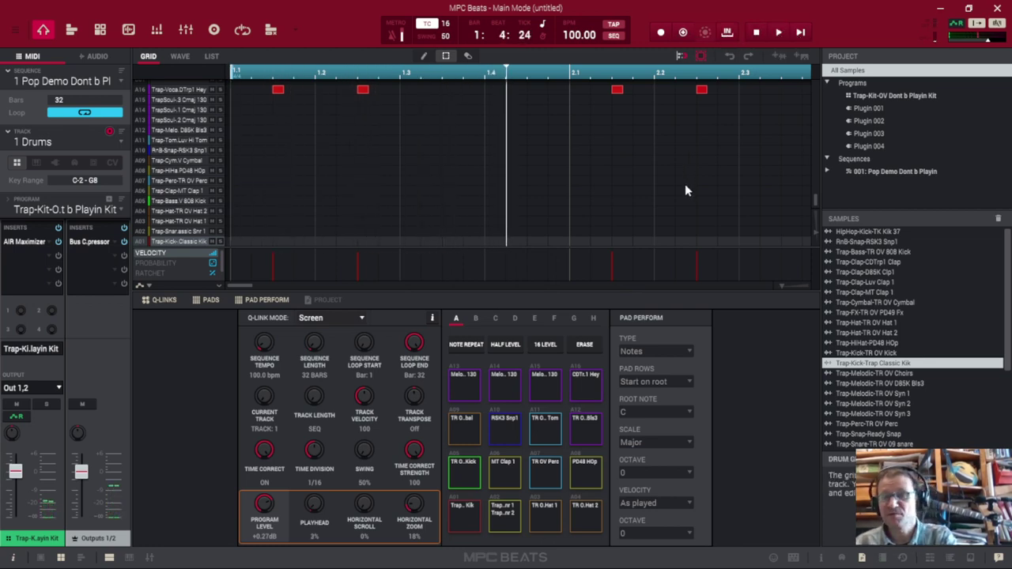
# Step: Show the file browser and open the MPC Beats folder inside Documents
pyautogui.click(972, 559)
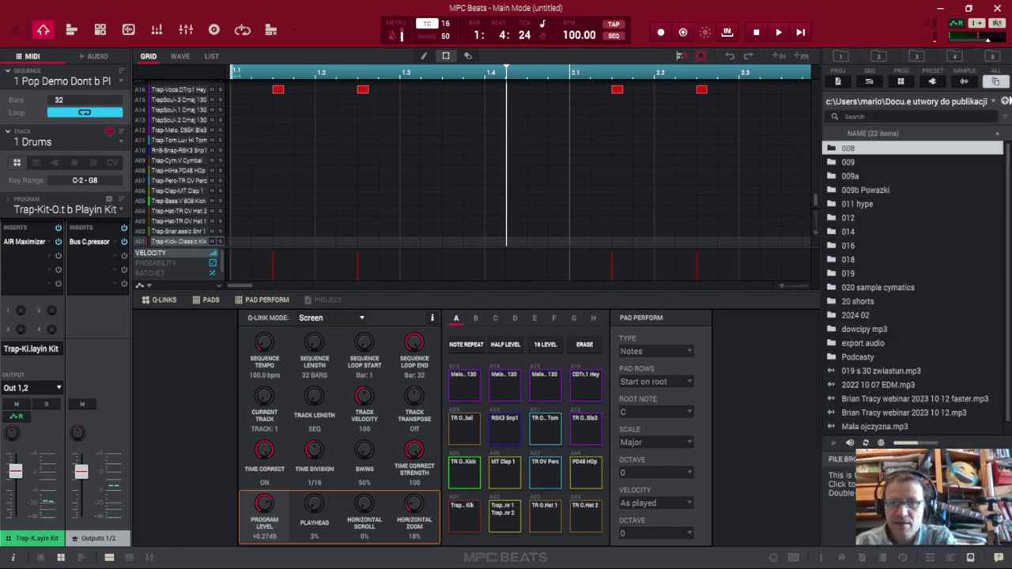
pyautogui.click(1005, 102)
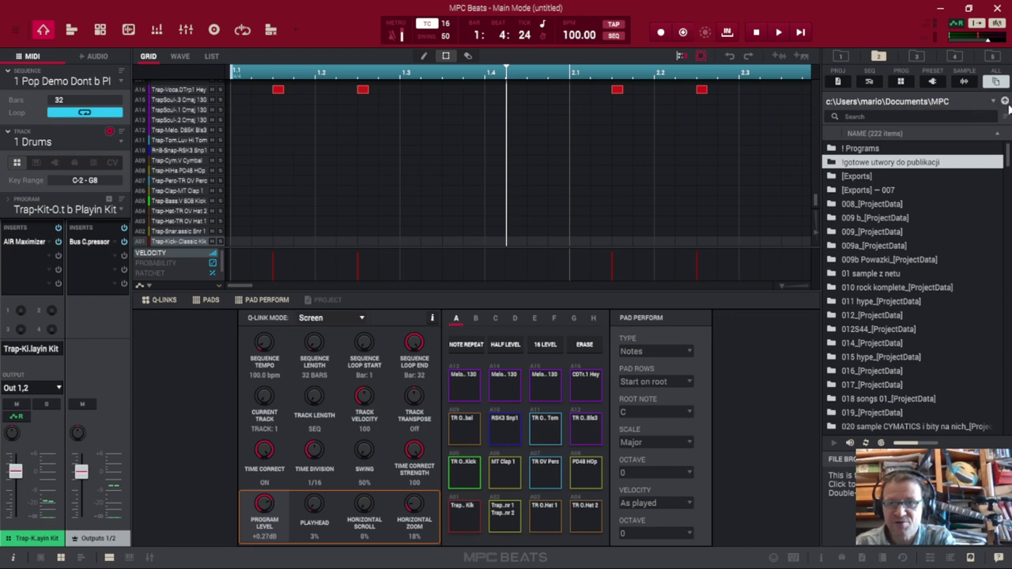
pyautogui.click(1006, 102)
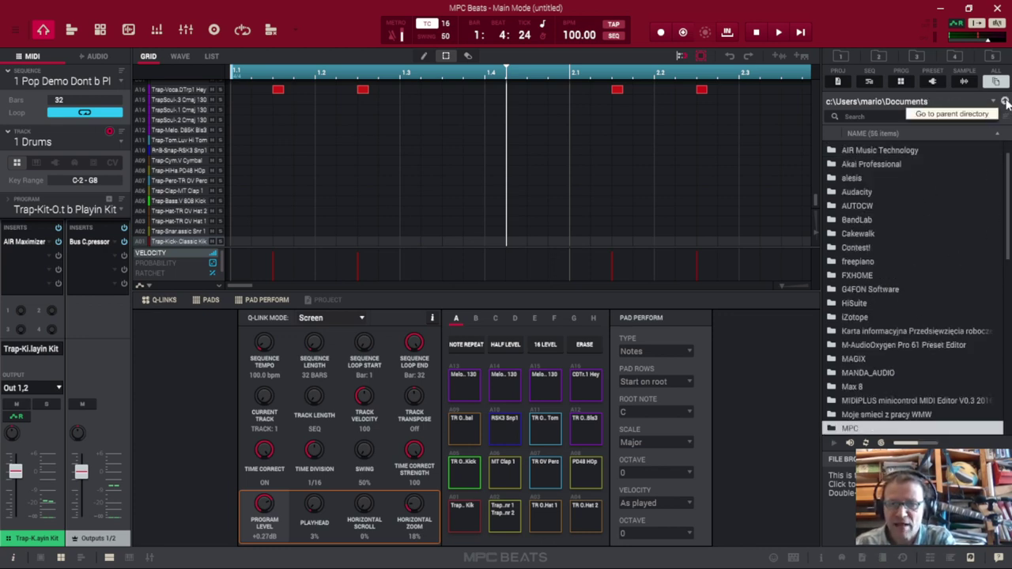
pyautogui.scroll(-2, 887, 291)
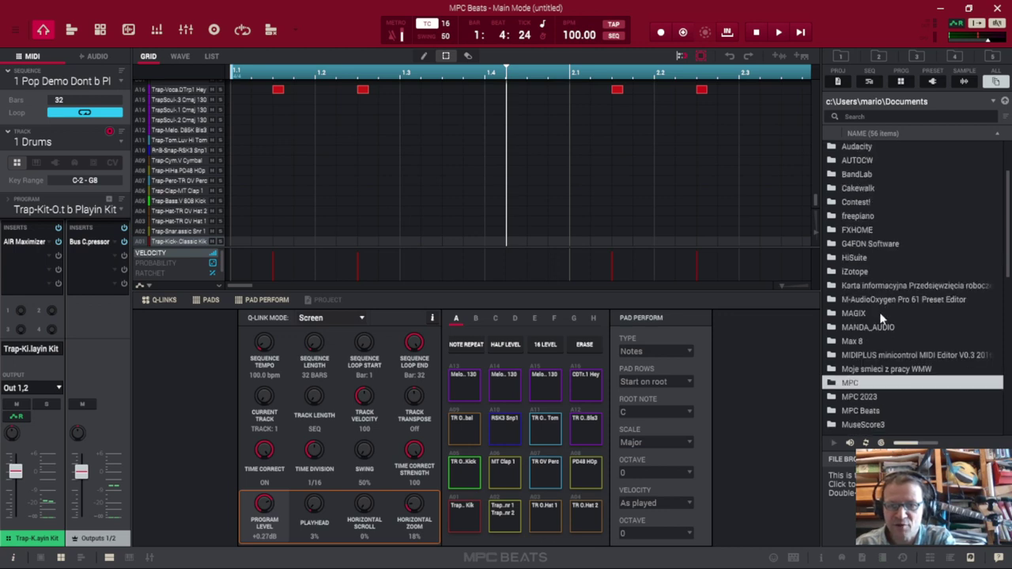
pyautogui.click(868, 413)
pyautogui.doubleClick(868, 414)
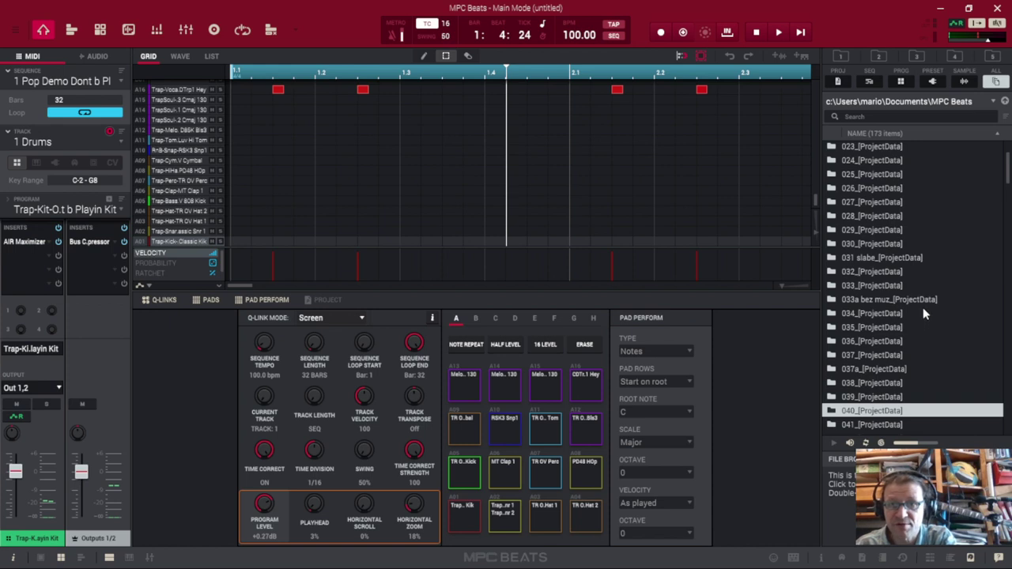
# Step: Look through the MPC Beats project data folders for the one holding the test project's samples
pyautogui.scroll(3, 918, 308)
pyautogui.click(875, 190)
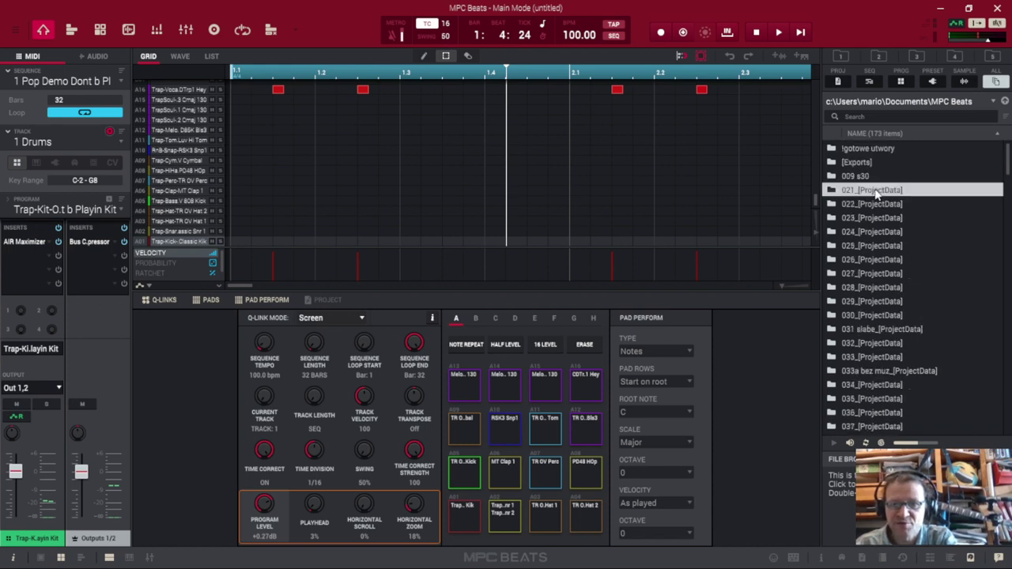
pyautogui.click(877, 204)
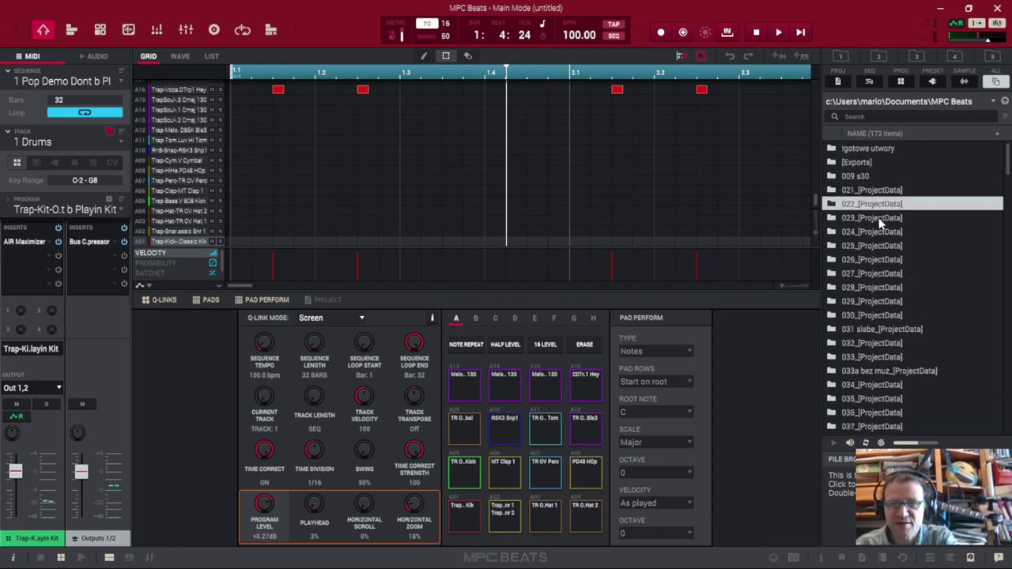
pyautogui.click(882, 219)
pyautogui.click(890, 231)
pyautogui.scroll(-2, 898, 245)
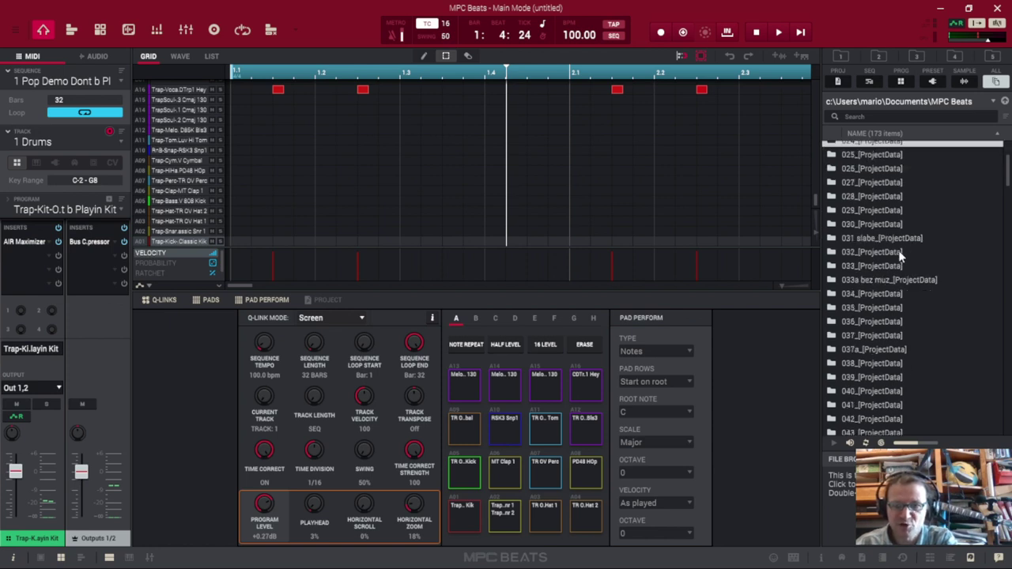
pyautogui.scroll(-5, 902, 257)
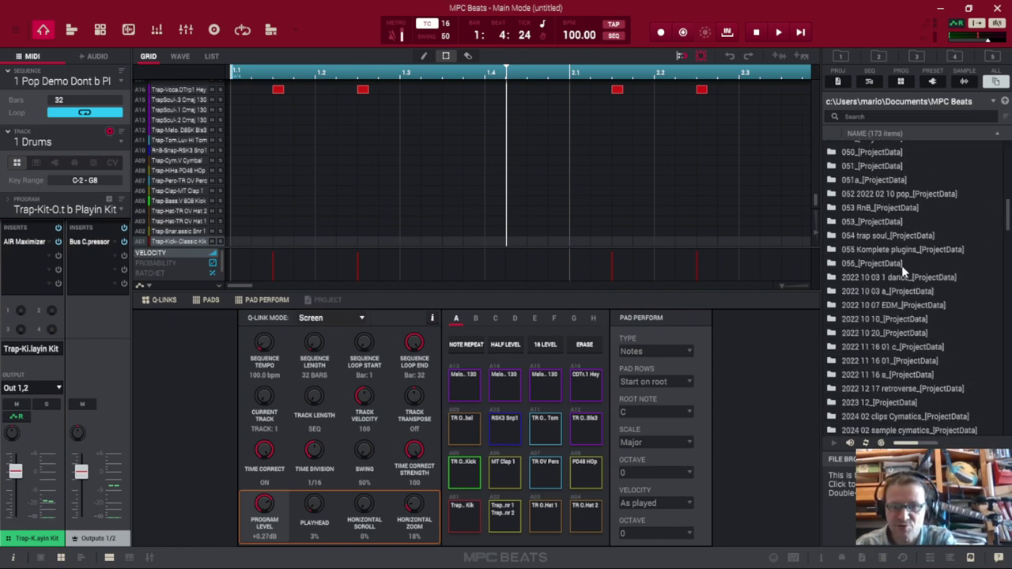
pyautogui.scroll(-3, 902, 269)
pyautogui.scroll(4, 901, 263)
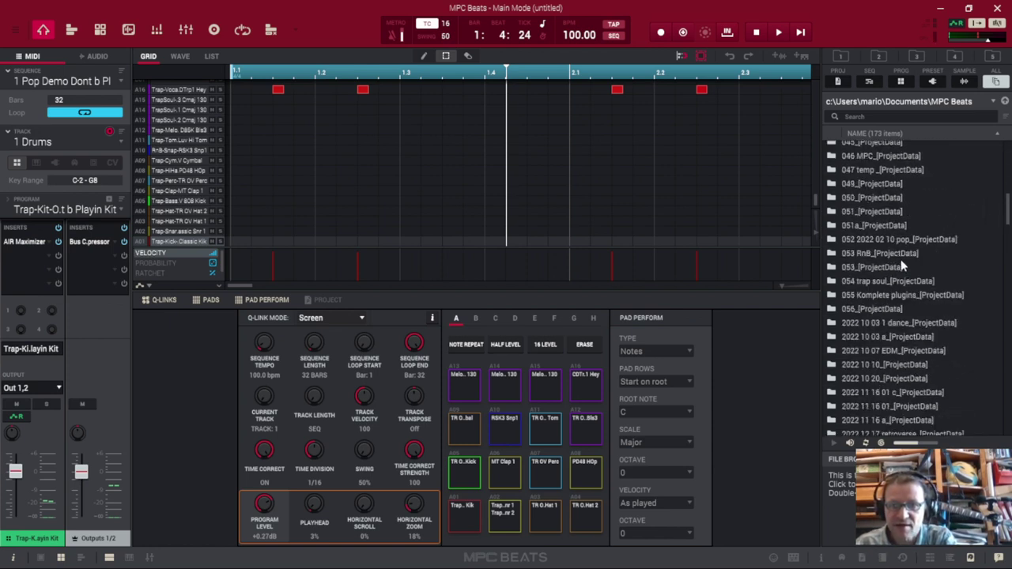
pyautogui.scroll(1, 904, 256)
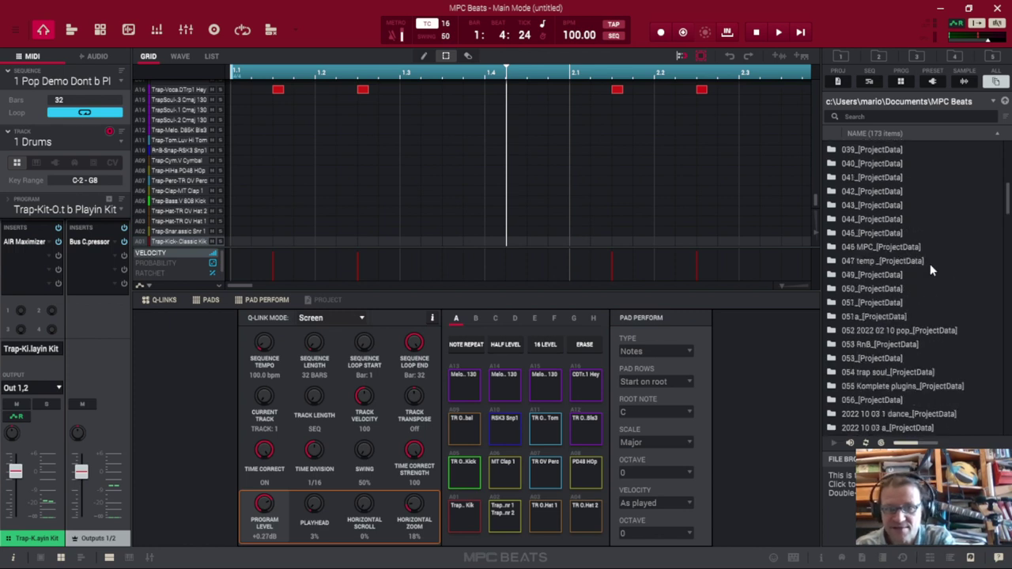
pyautogui.scroll(3, 910, 297)
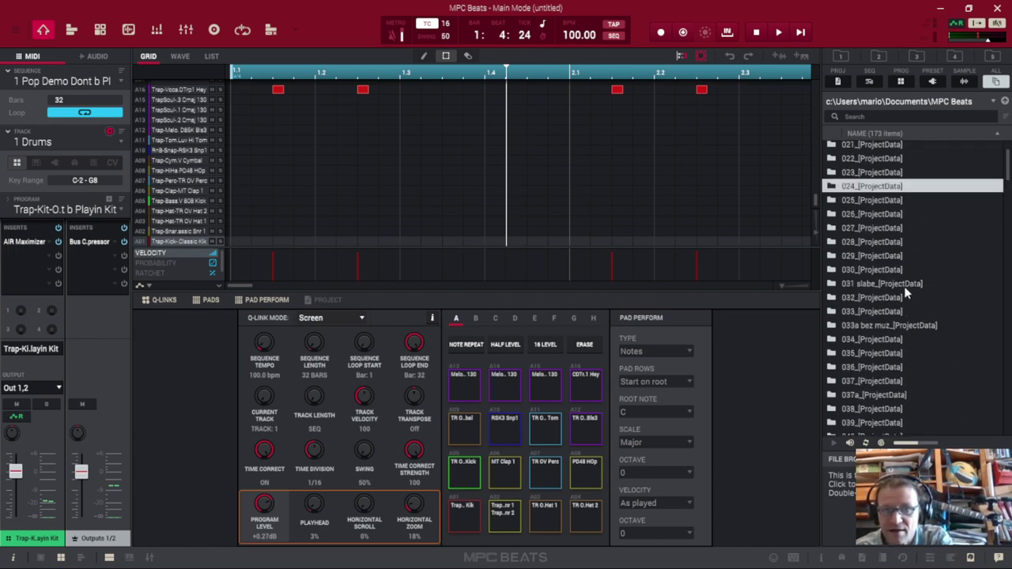
# Step: Sort the folder contents by name in reverse order and open the test_[ProjectData] folder
pyautogui.click(886, 133)
pyautogui.scroll(-3, 898, 265)
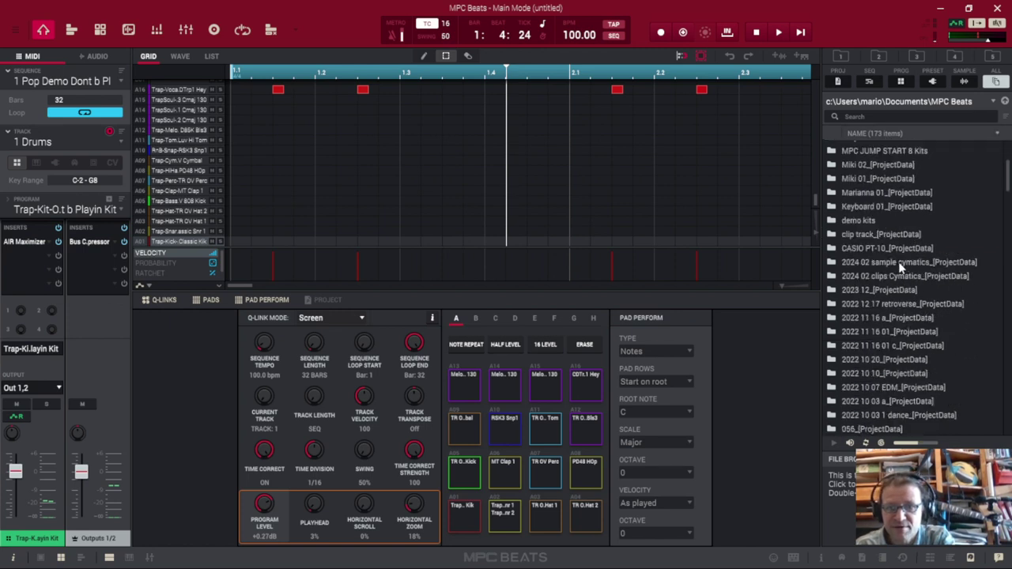
pyautogui.scroll(-2, 901, 273)
pyautogui.scroll(-3, 918, 317)
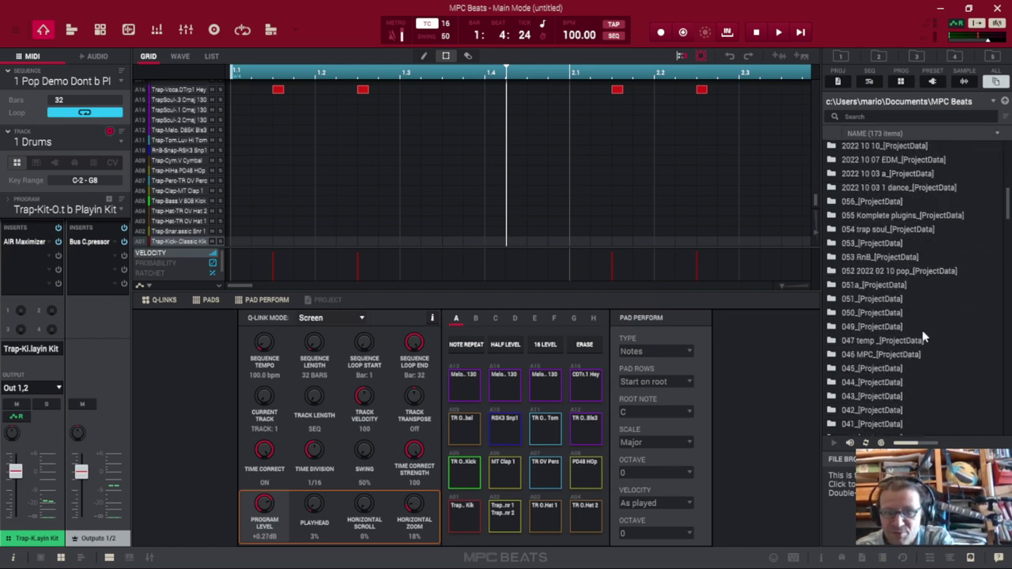
pyautogui.scroll(-3, 923, 336)
pyautogui.scroll(-4, 923, 340)
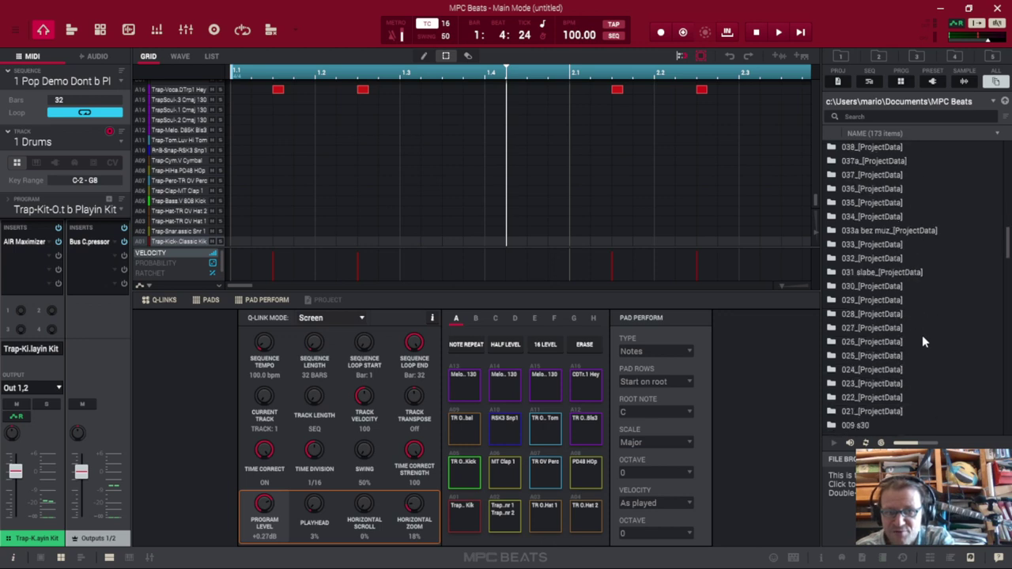
pyautogui.scroll(-3, 923, 342)
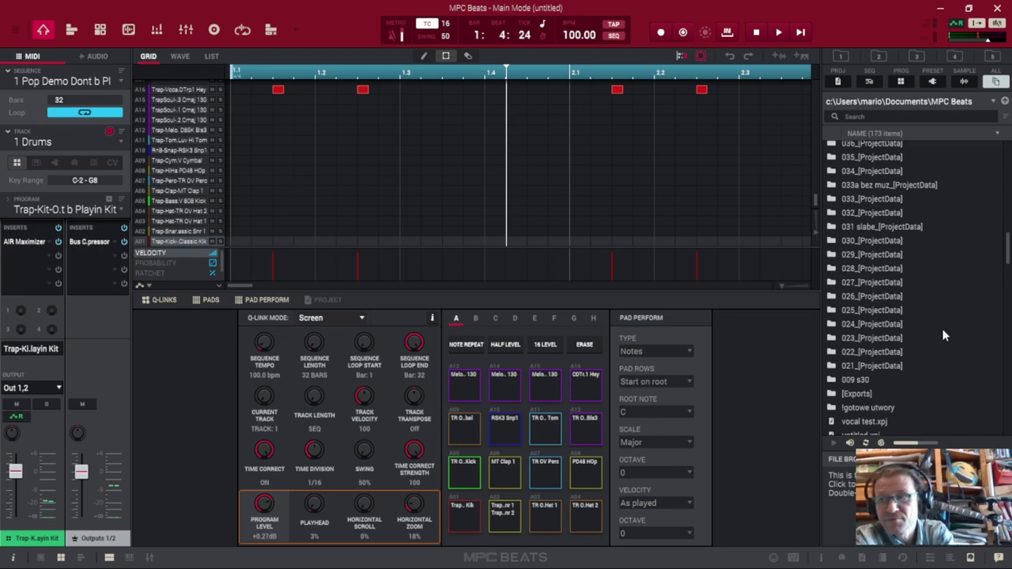
pyautogui.press('t')
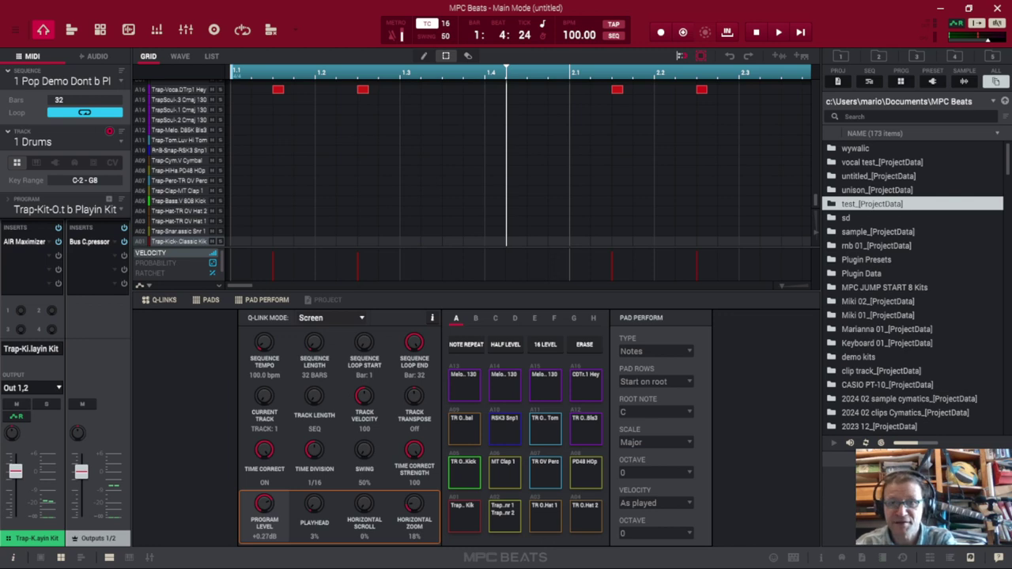
pyautogui.doubleClick(887, 205)
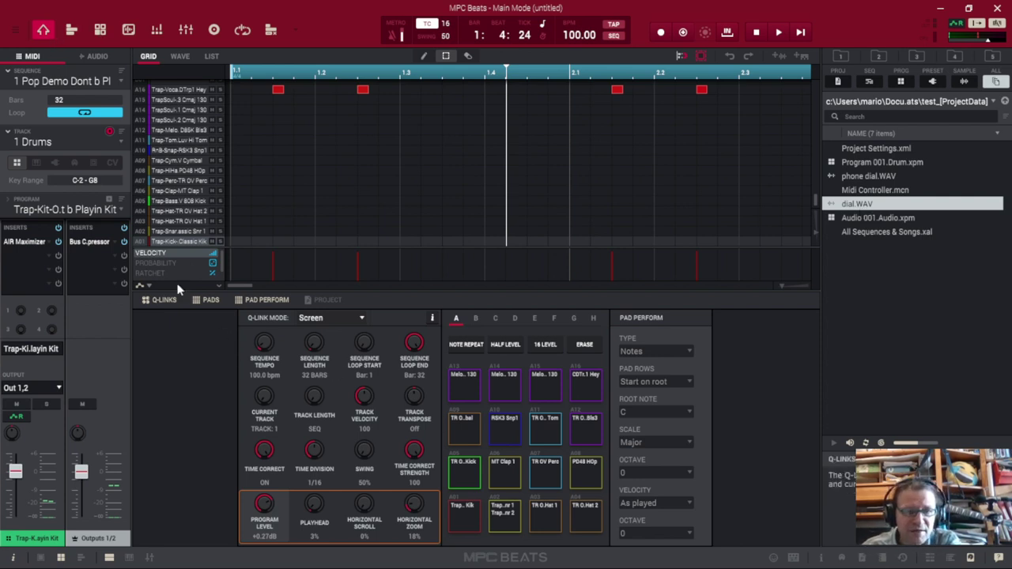
# Step: Load dial.WAV onto pad B01 in pad bank B and audition it
pyautogui.click(475, 318)
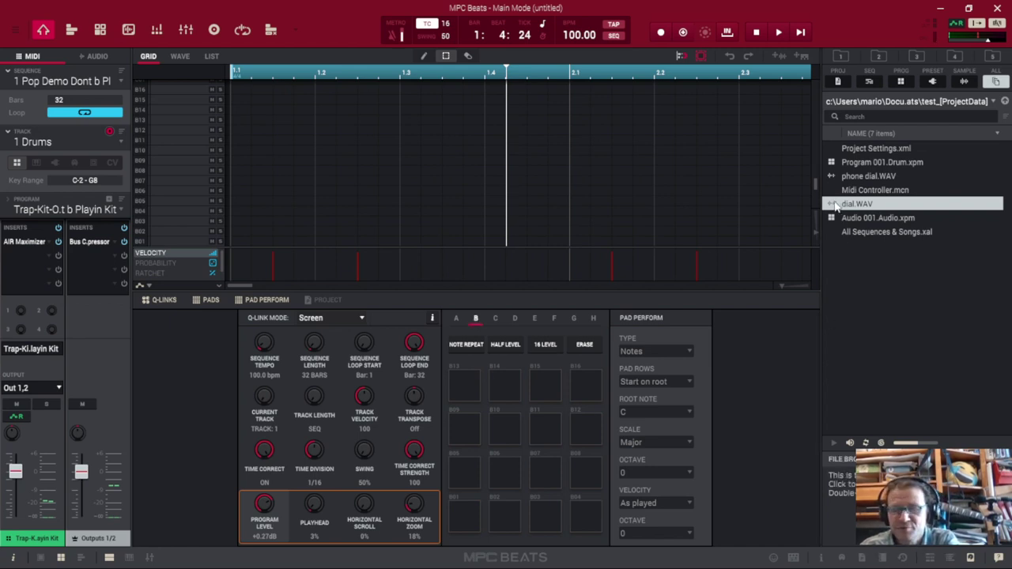
pyautogui.moveTo(836, 207); pyautogui.dragTo(459, 520)
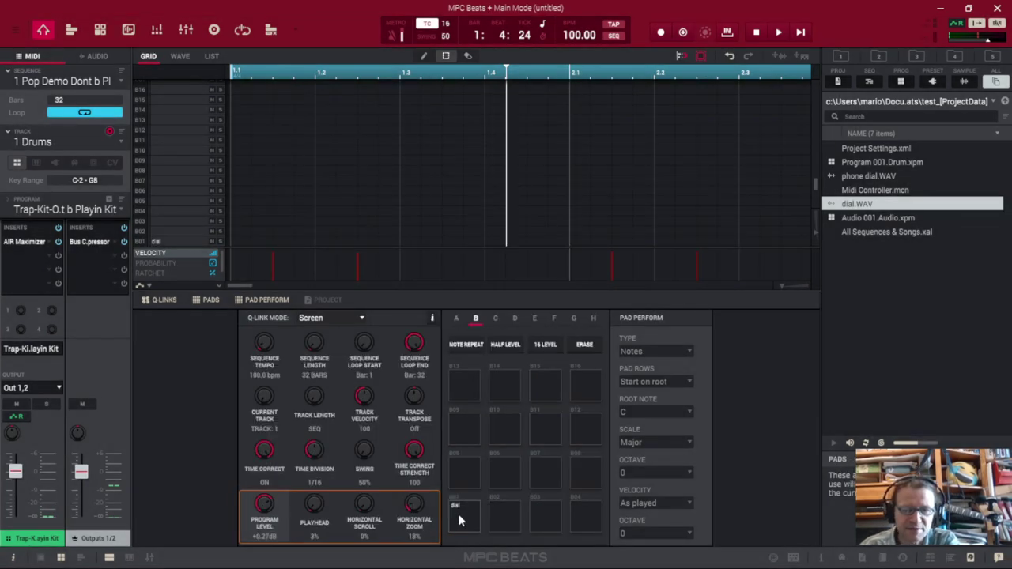
pyautogui.click(461, 519)
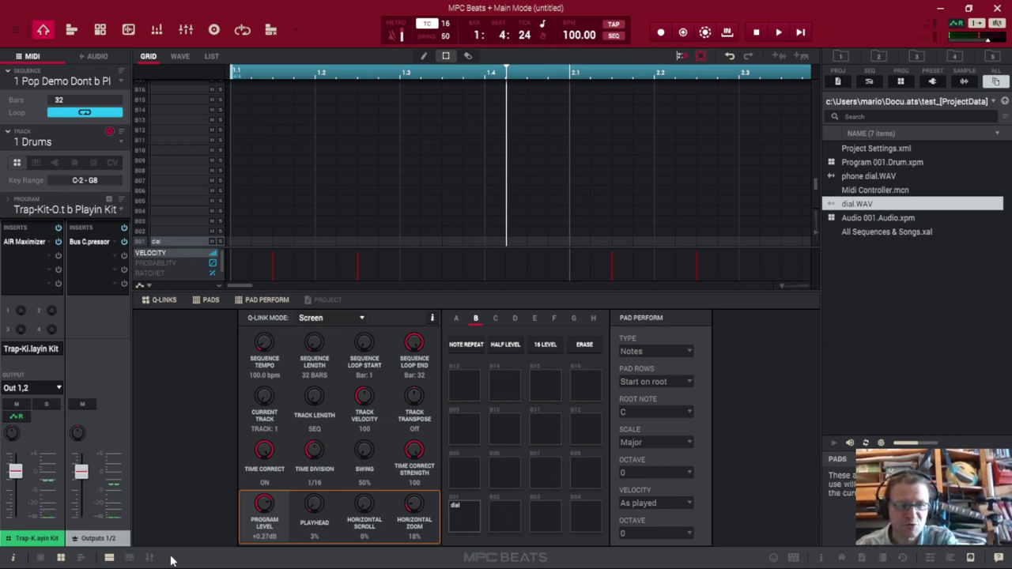
# Step: Show the mixer strip for pad B01, lower its level to -16.4 dB, raise it slightly and audition the pad
pyautogui.click(41, 557)
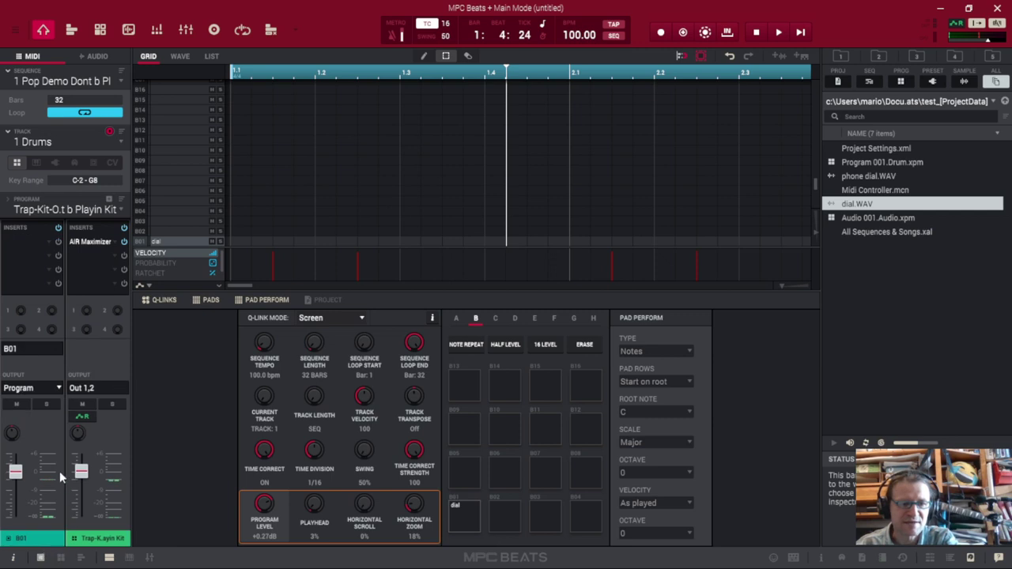
pyautogui.moveTo(15, 471); pyautogui.dragTo(16, 510)
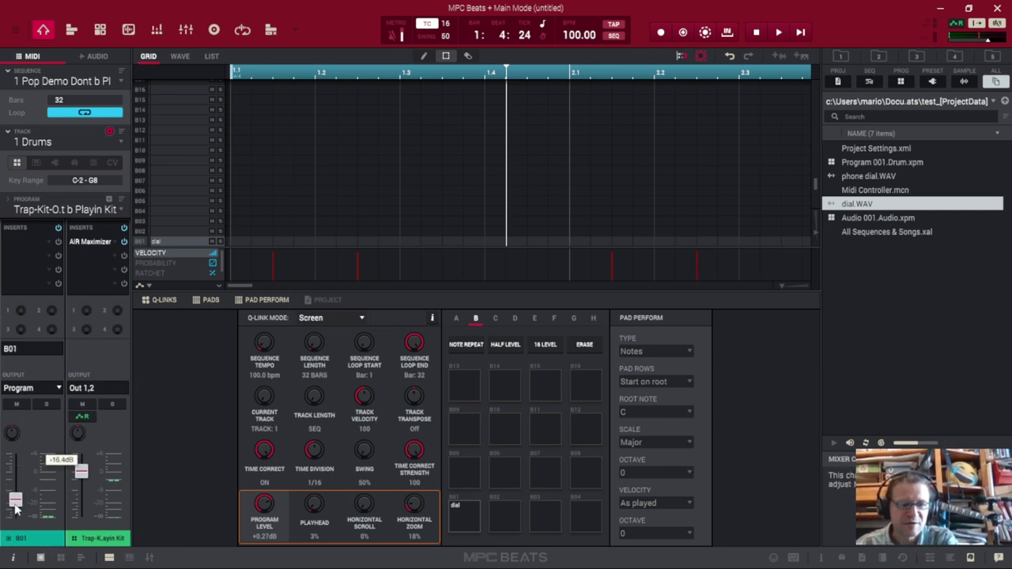
pyautogui.click(456, 509)
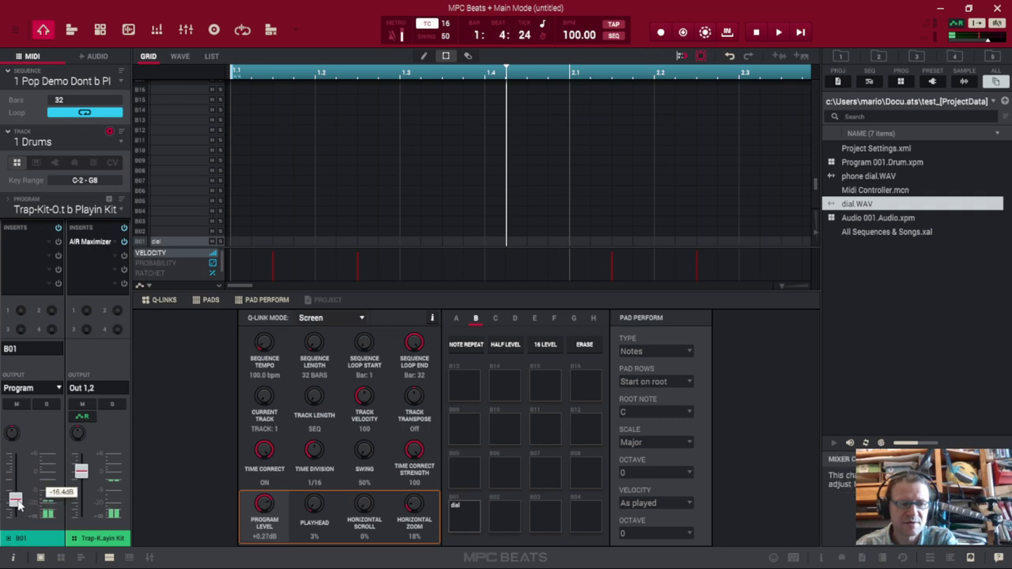
pyautogui.moveTo(15, 500); pyautogui.dragTo(16, 490)
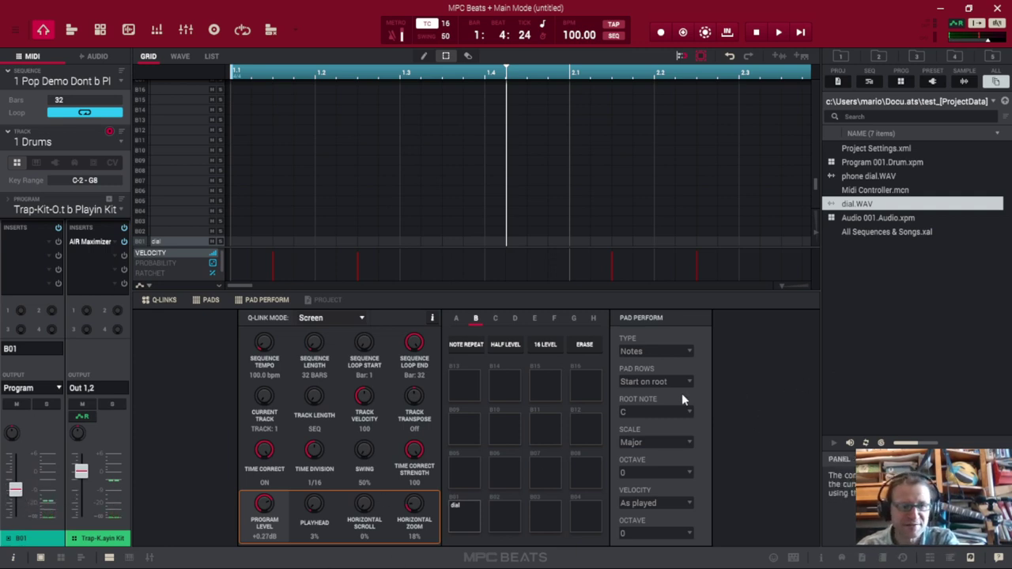
pyautogui.click(465, 516)
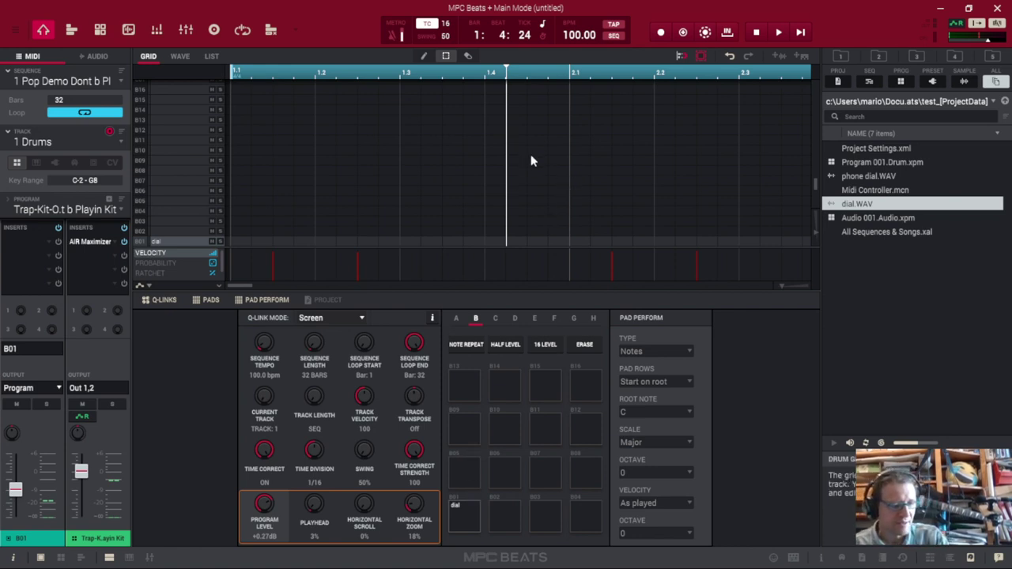
# Step: Play the sequence from the start and raise the level of pad B01 to about -2 dB
pyautogui.click(801, 34)
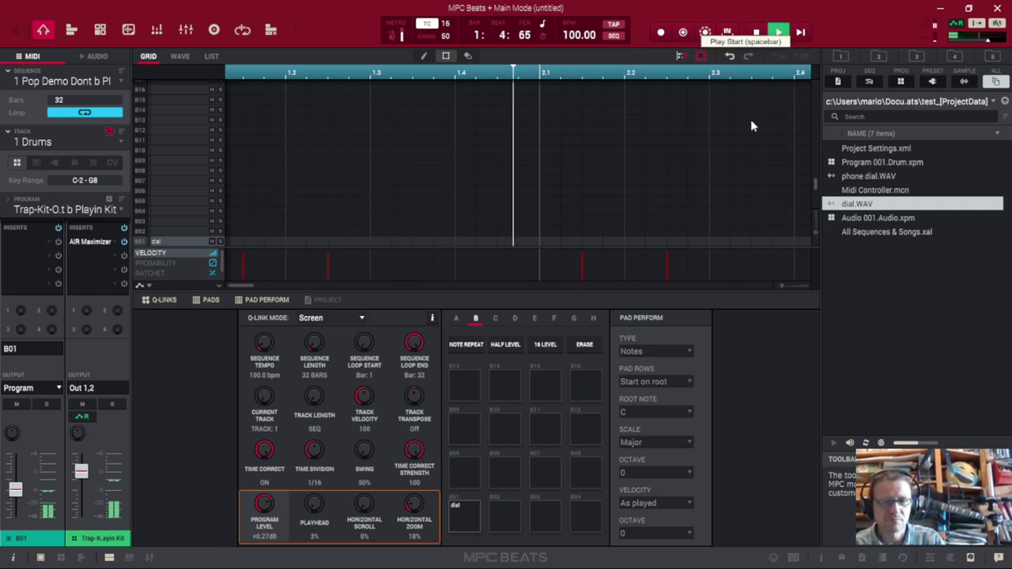
pyautogui.moveTo(23, 492)
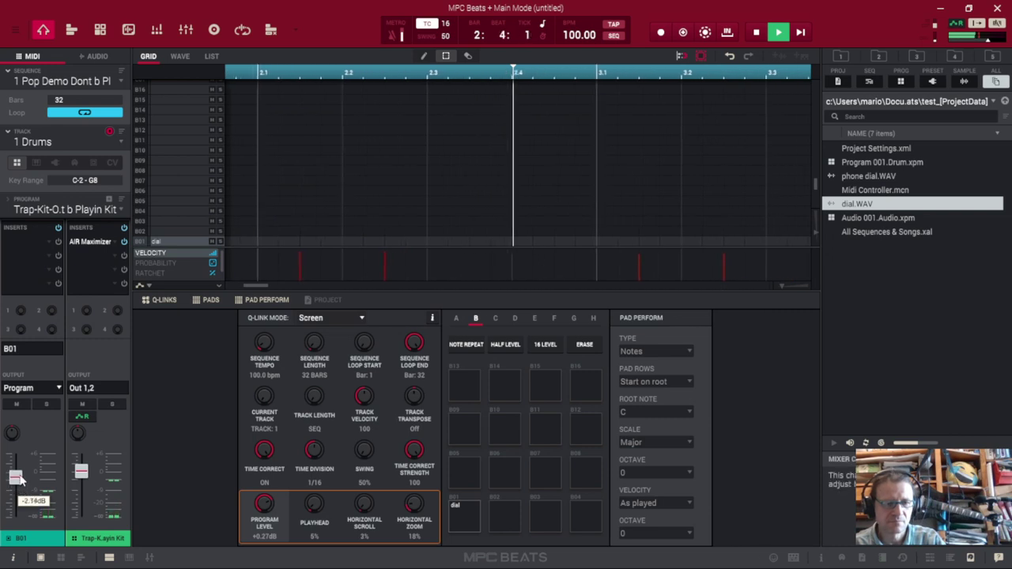
pyautogui.moveTo(22, 492); pyautogui.dragTo(22, 478)
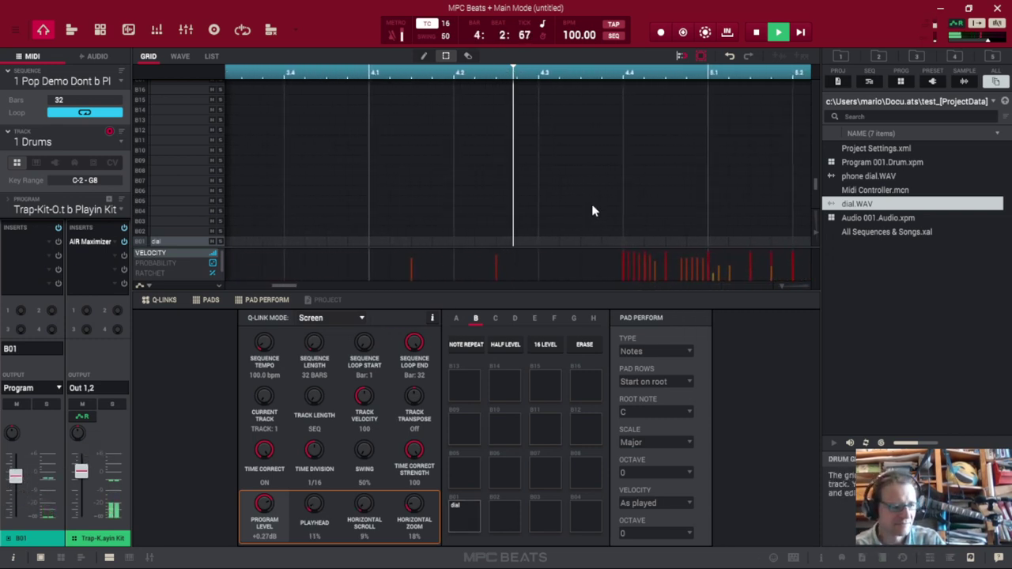
# Step: Stop playback and show the project's programs, sequences and samples in place of the file browser, without a duplicate project panel
pyautogui.click(756, 34)
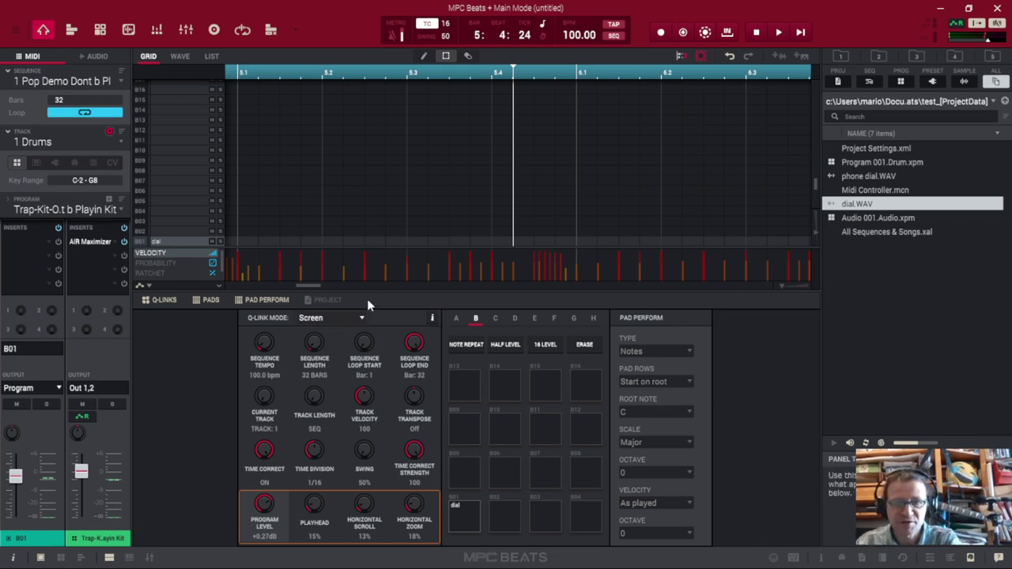
pyautogui.click(324, 298)
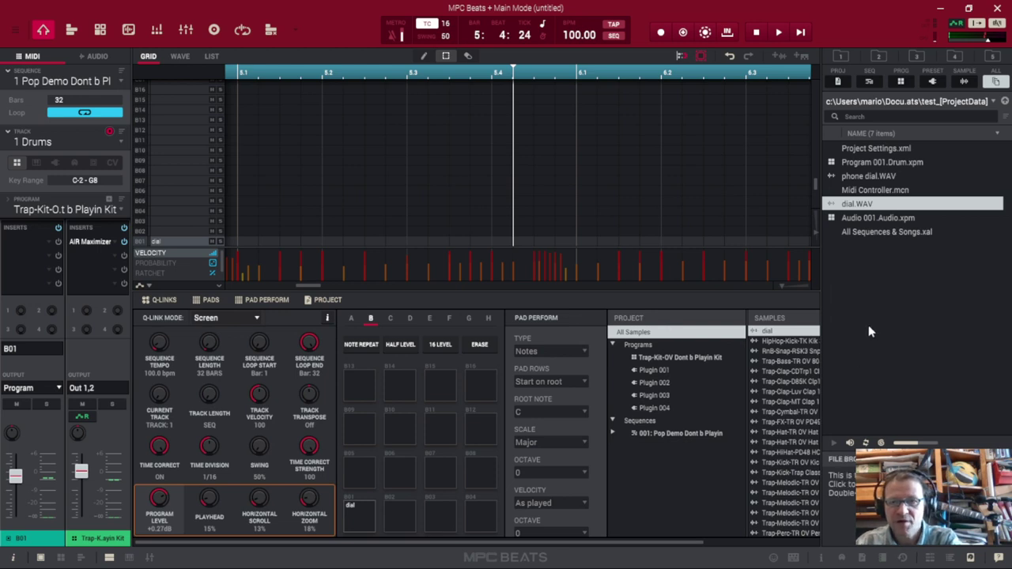
pyautogui.click(864, 562)
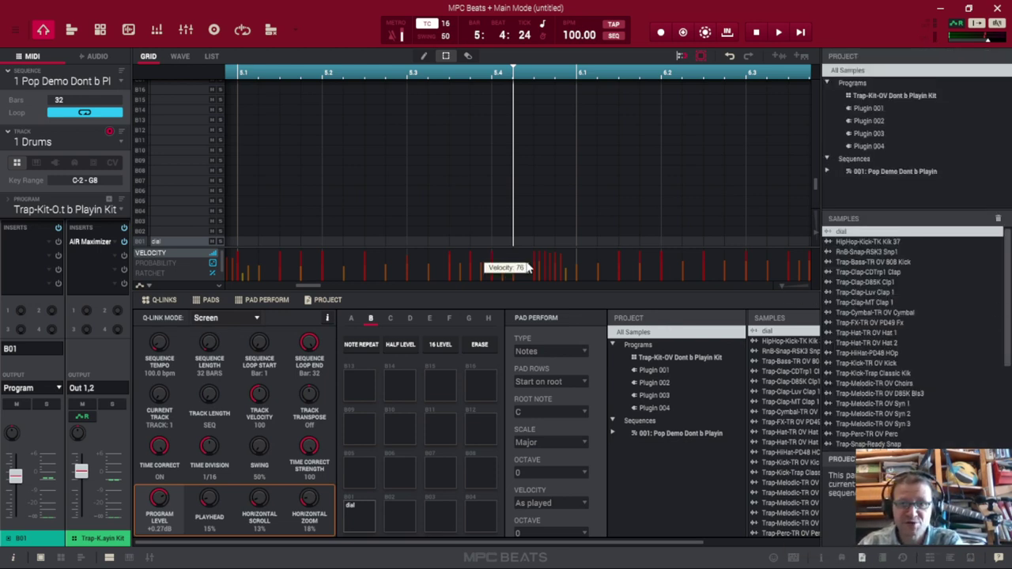
pyautogui.click(318, 300)
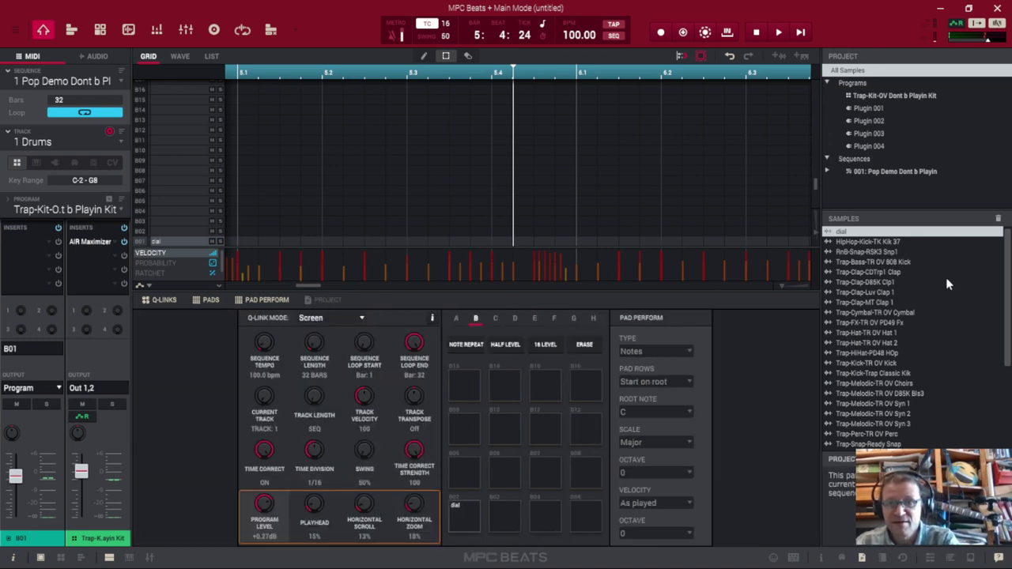
# Step: Examine the samples used by the Trap-Kit-OV Dont b Playin Kit program and the full list of all project samples
pyautogui.click(865, 95)
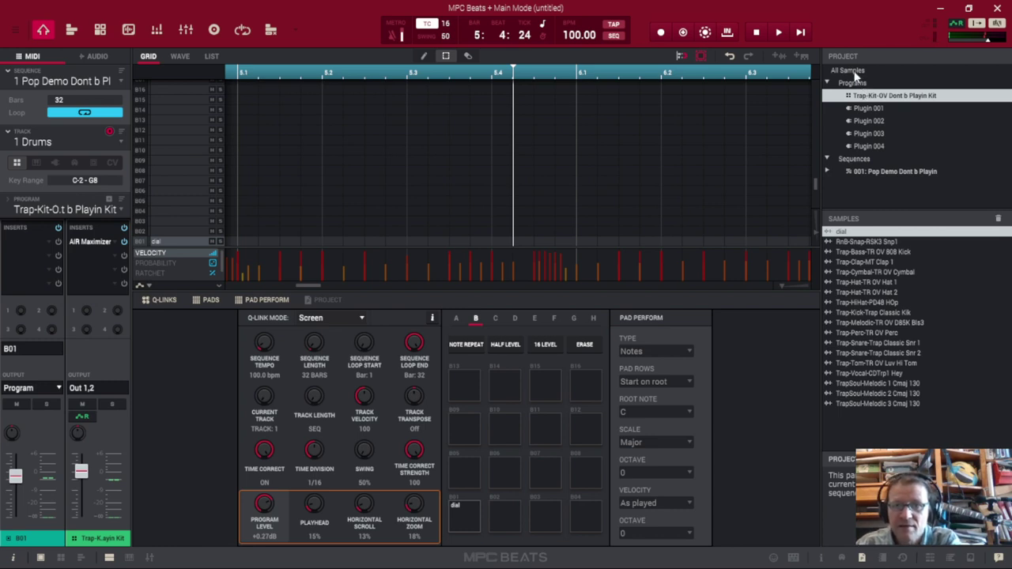
pyautogui.click(850, 70)
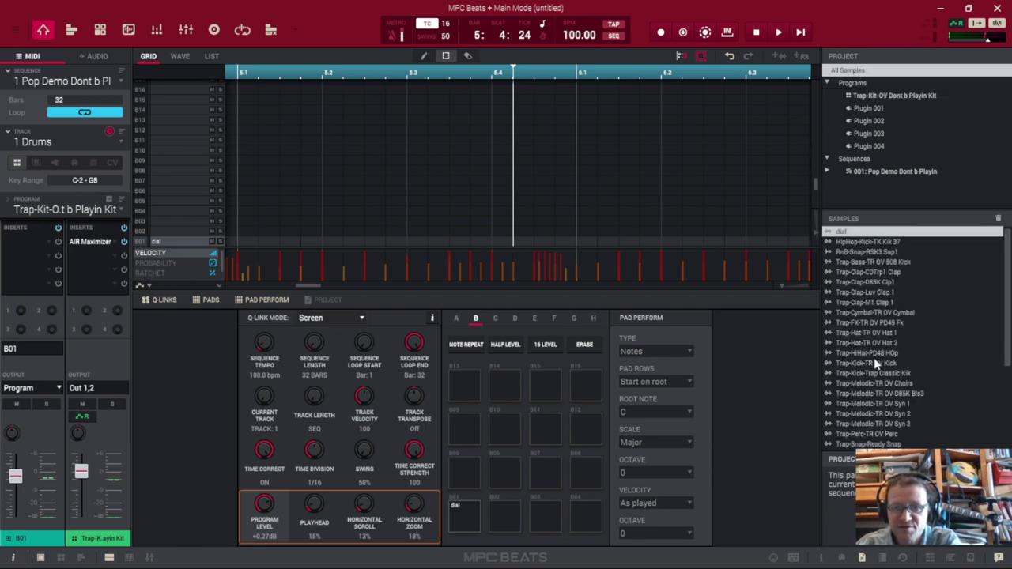
pyautogui.scroll(-3, 874, 358)
pyautogui.scroll(3, 866, 361)
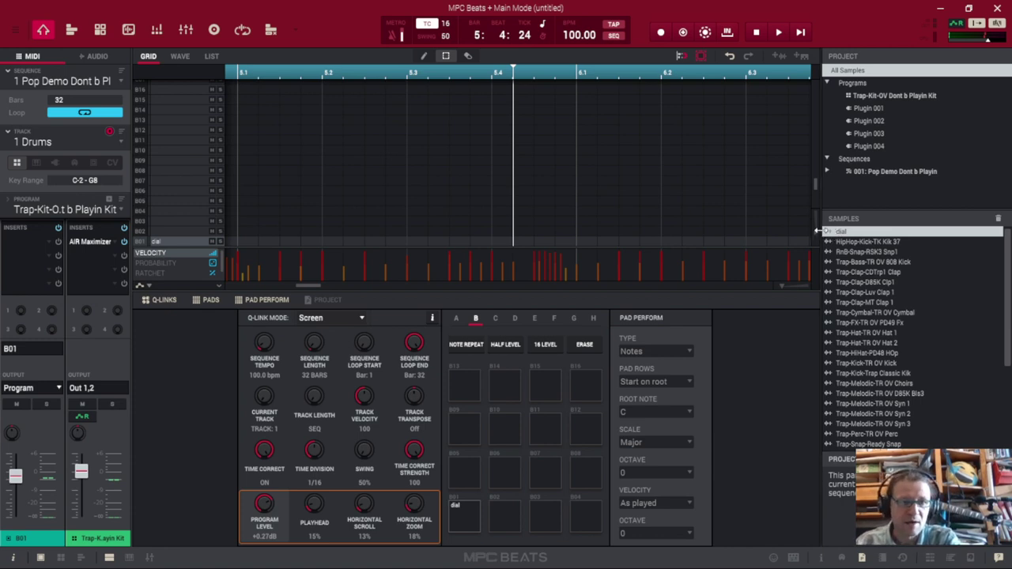
# Step: Compare the sample lists of the Trap-Kit-OV Dont b Playin Kit program and the programs Plugin 001 to Plugin 004
pyautogui.click(913, 98)
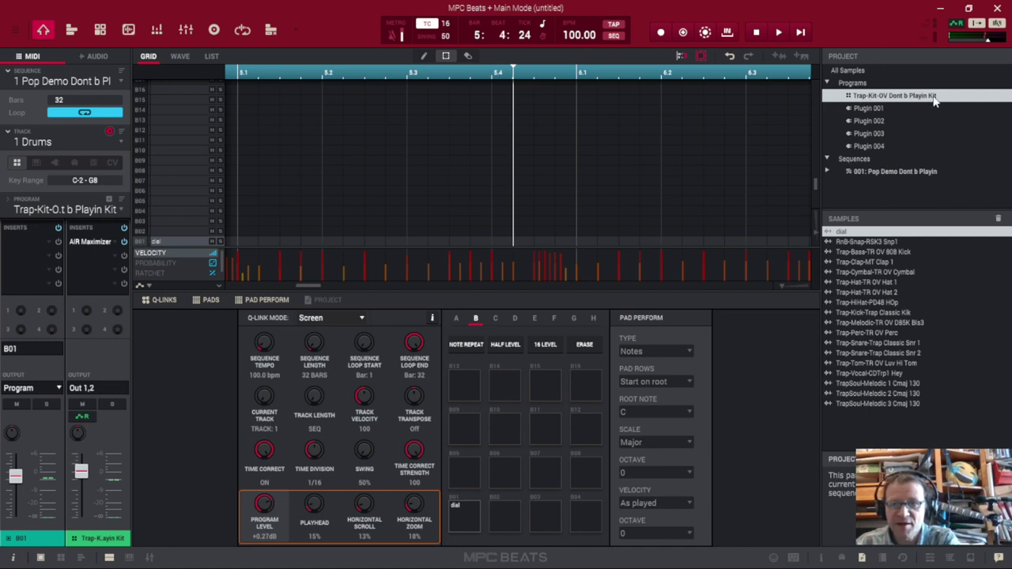
pyautogui.click(868, 109)
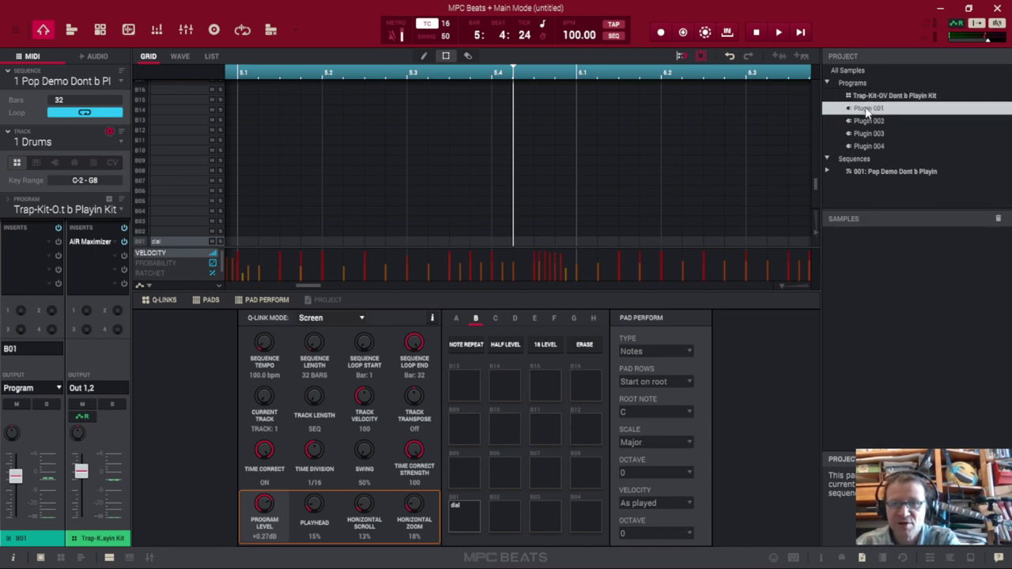
pyautogui.click(868, 122)
pyautogui.click(870, 134)
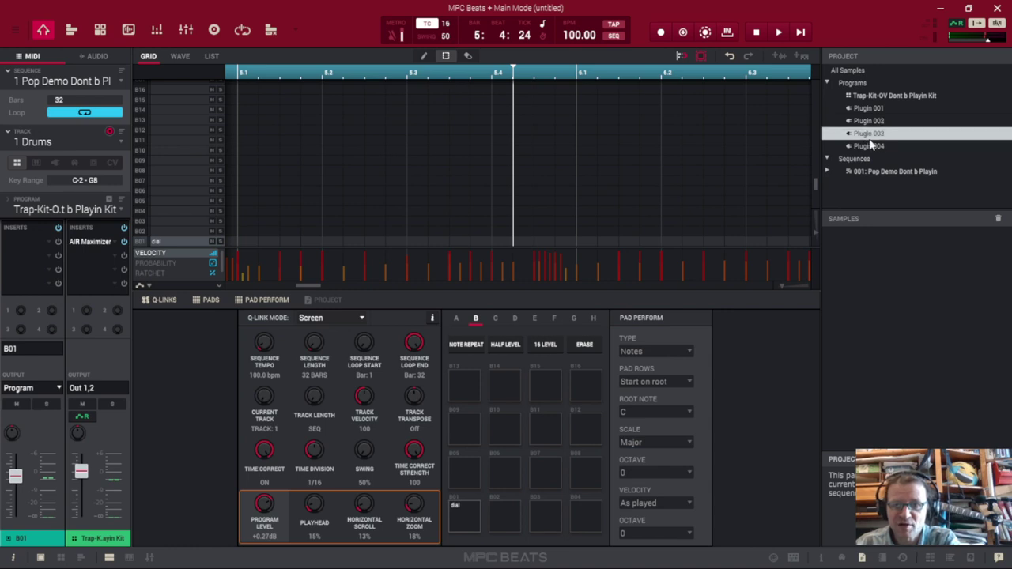
pyautogui.click(869, 147)
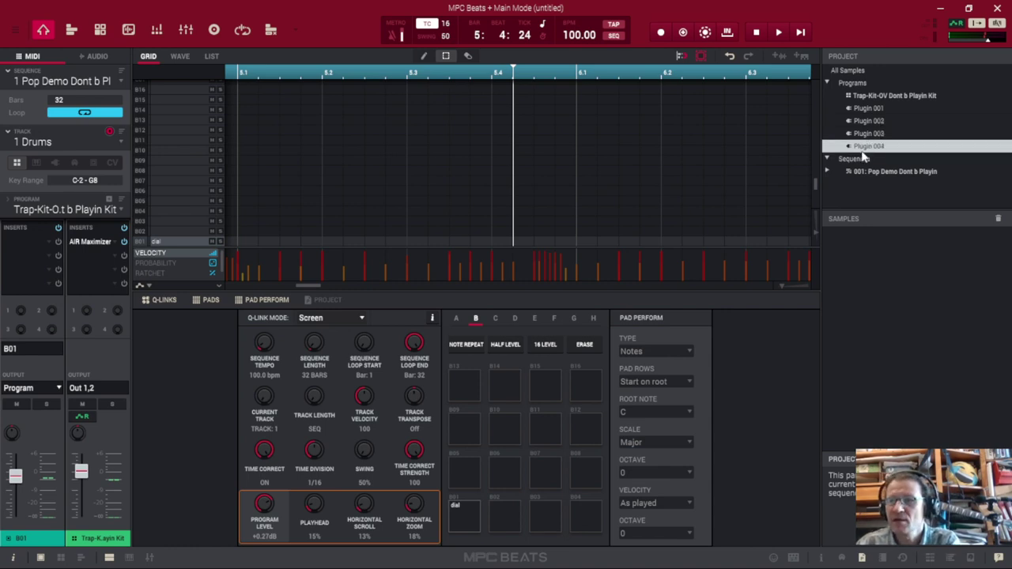
# Step: List the samples of the Trap-Kit-OV Dont b Playin Kit program again and select the dial sample
pyautogui.click(881, 93)
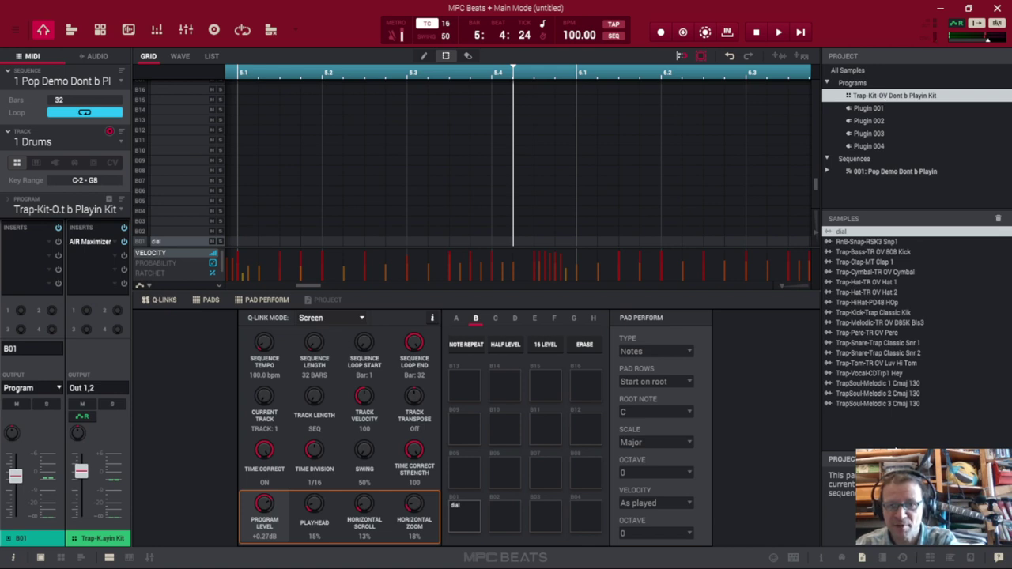
pyautogui.click(873, 383)
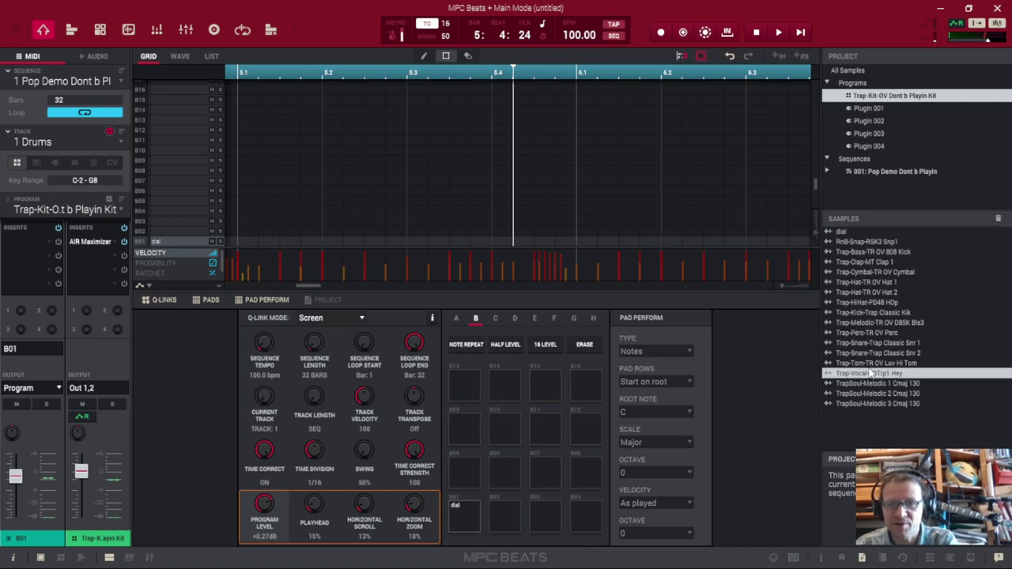
pyautogui.click(845, 232)
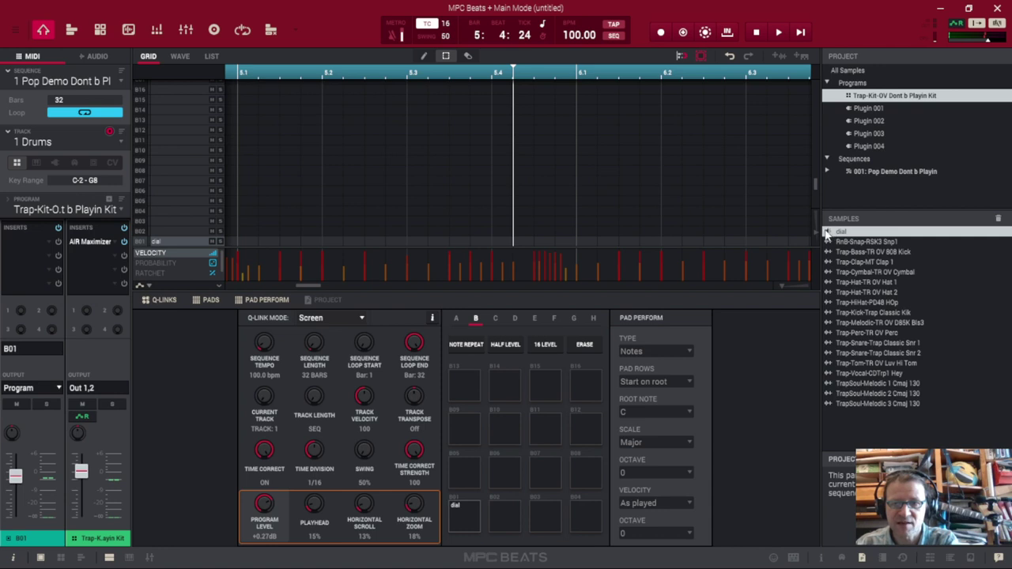